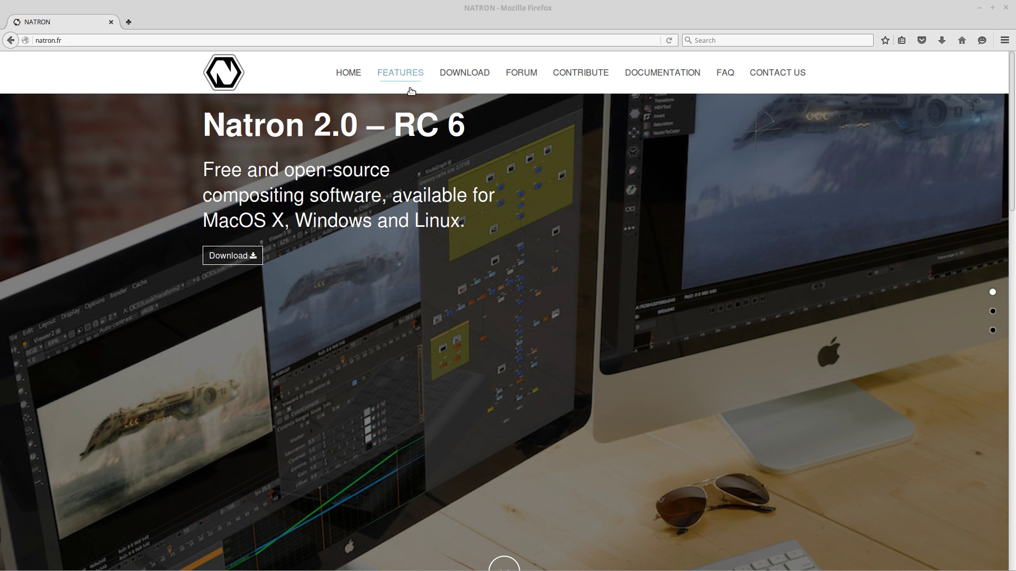
Download the Natron 2.0.0 RC6 64-bit Linux .tgz archive and open its containing folder.
{"action": "left_click", "coordinate": [463, 71]}
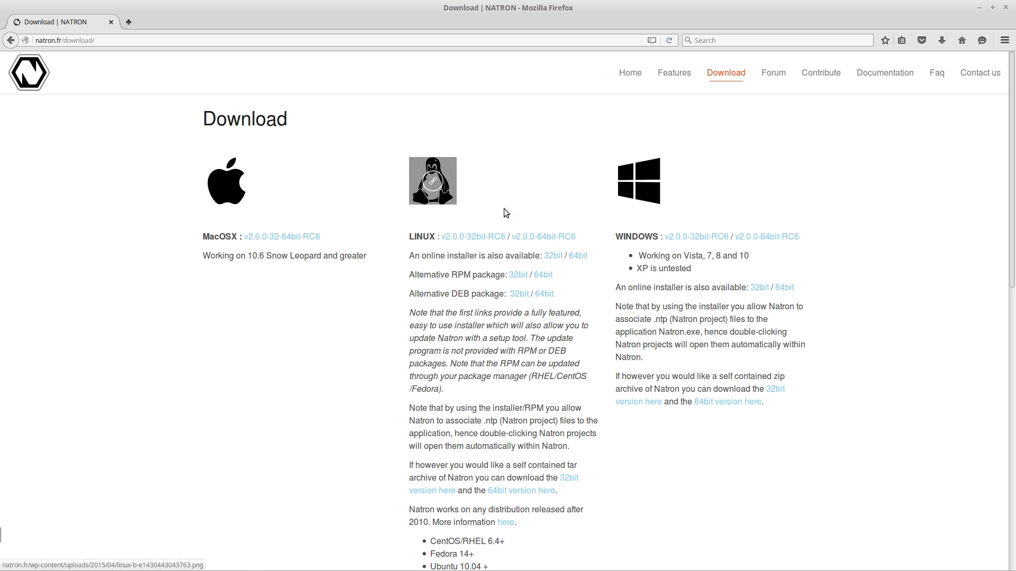
{"action": "left_click", "coordinate": [543, 237]}
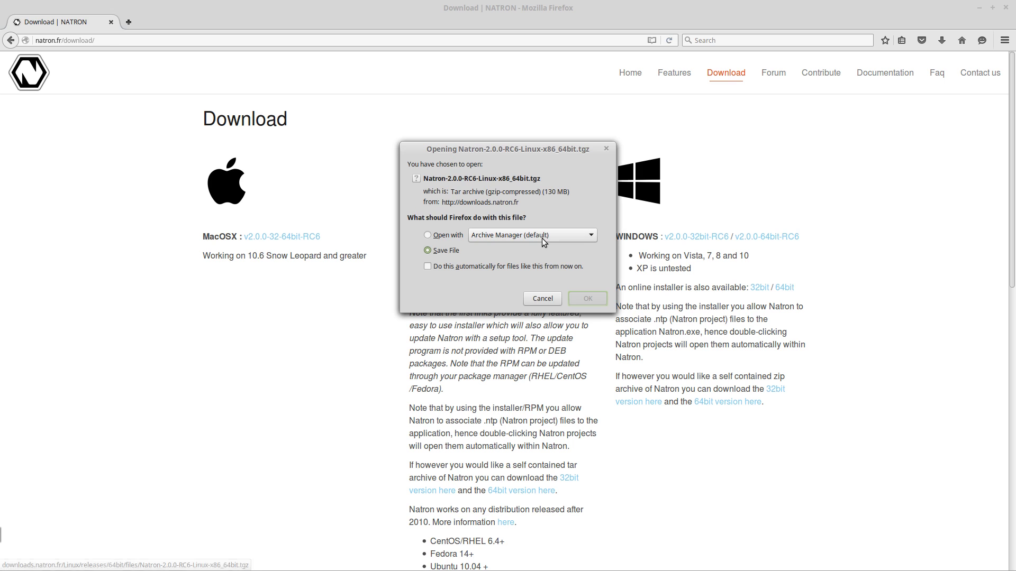
{"action": "left_click", "coordinate": [586, 300]}
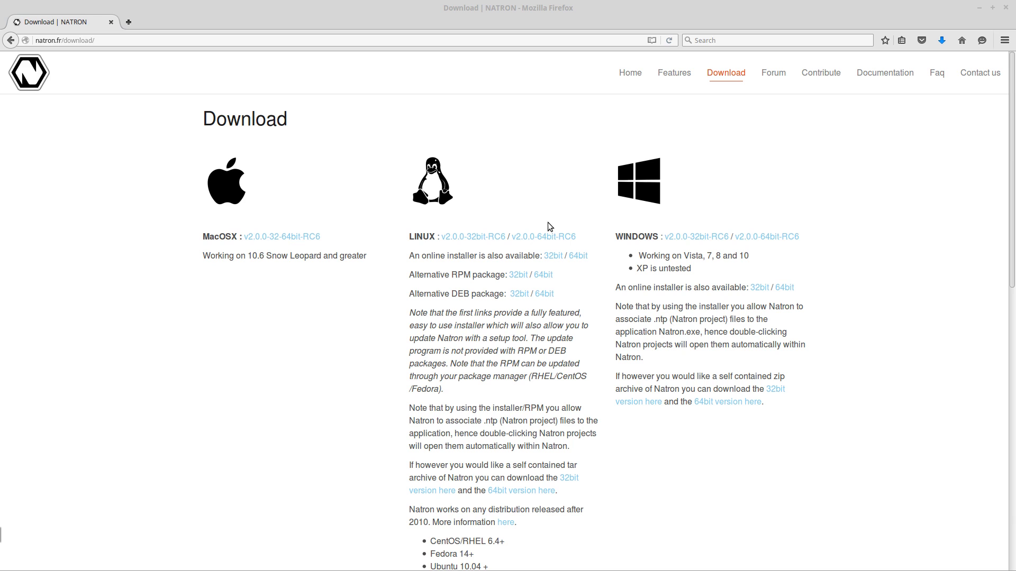
{"action": "left_click", "coordinate": [940, 40]}
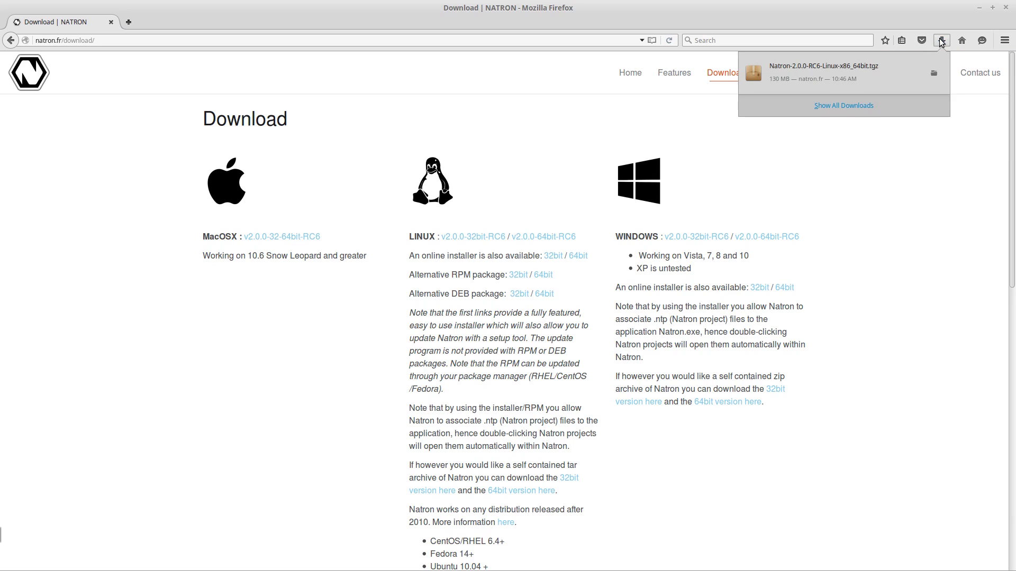
{"action": "right_click", "coordinate": [897, 67]}
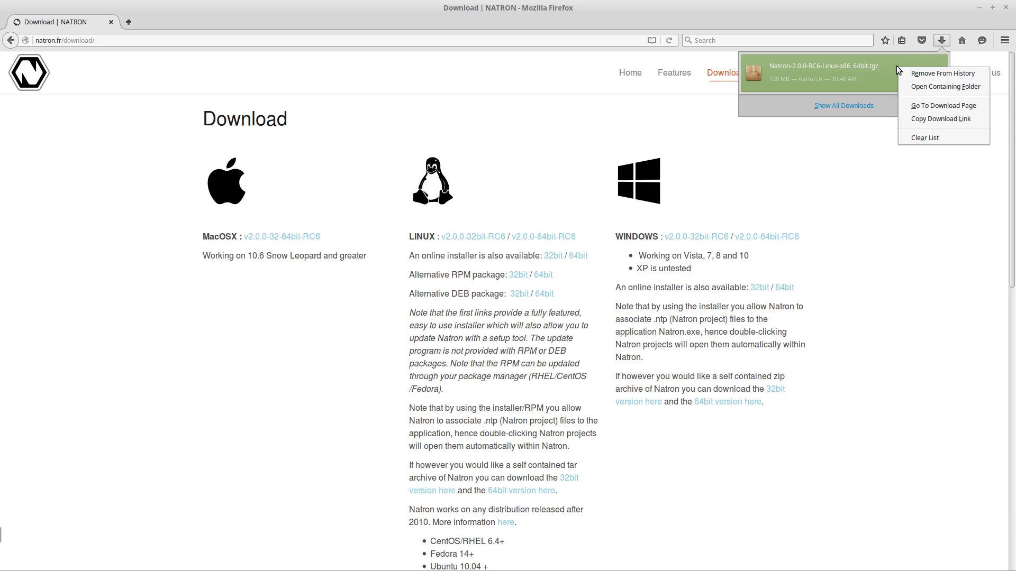
In Nemo, add an extra pane showing Home beside the Downloads folder.
{"action": "left_click", "coordinate": [938, 87]}
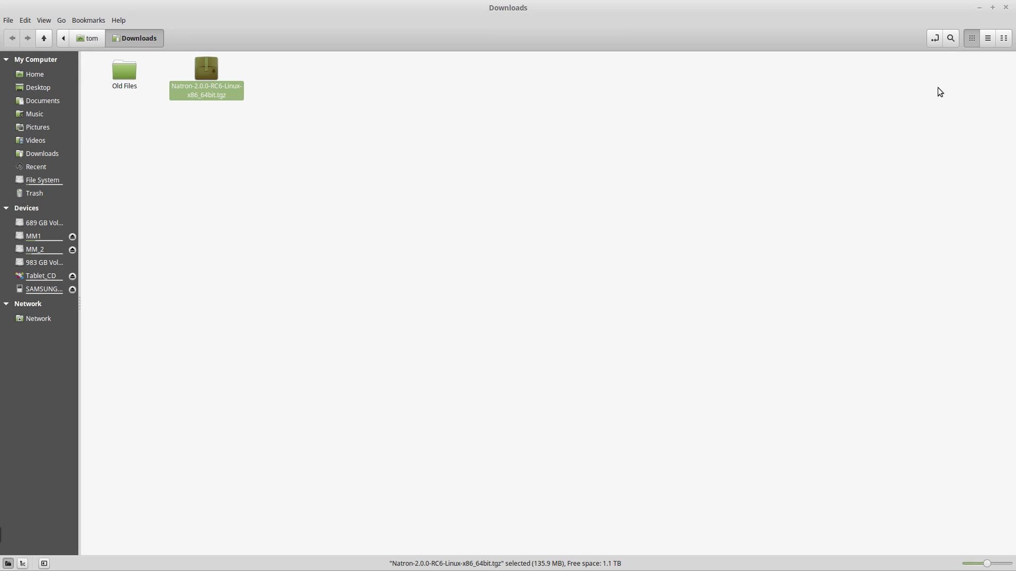
{"action": "left_click", "coordinate": [44, 21]}
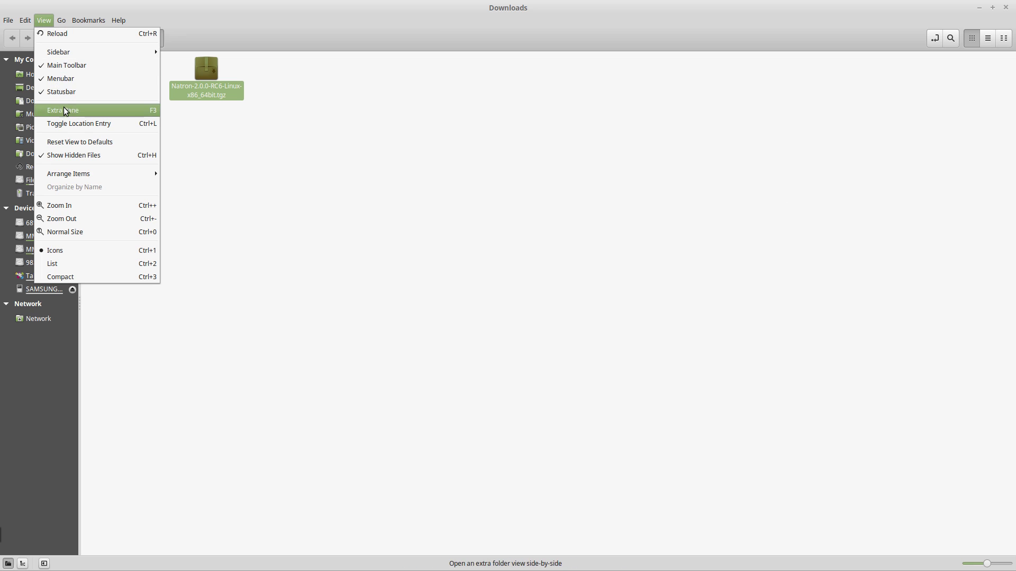
{"action": "left_click", "coordinate": [63, 109]}
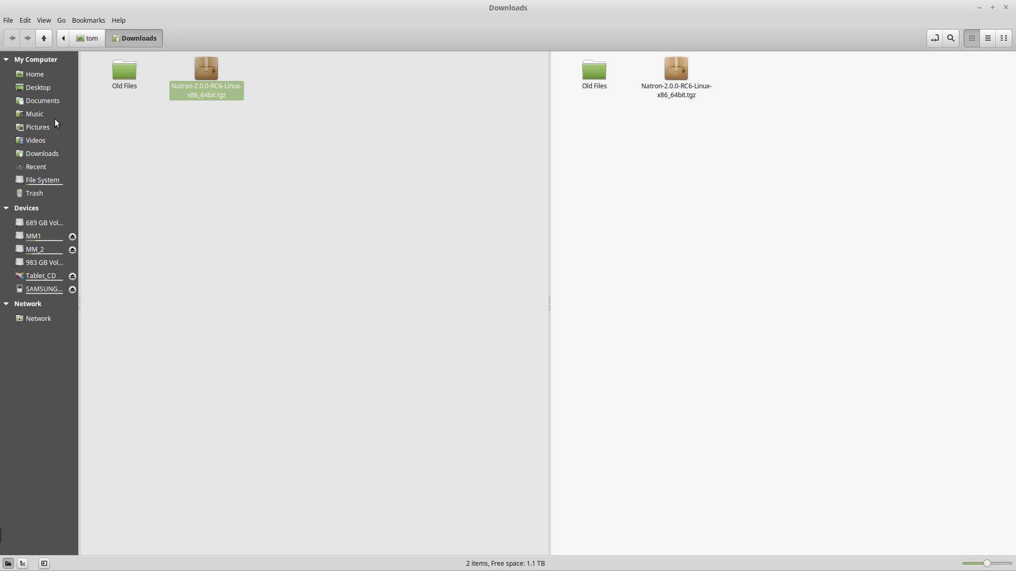
{"action": "left_click", "coordinate": [33, 70]}
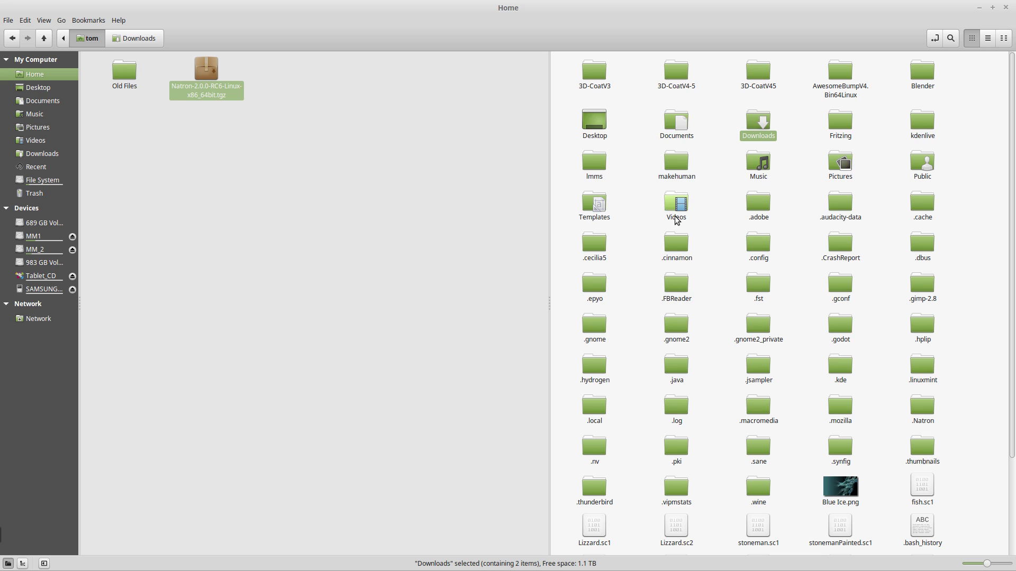
{"action": "left_click", "coordinate": [204, 65]}
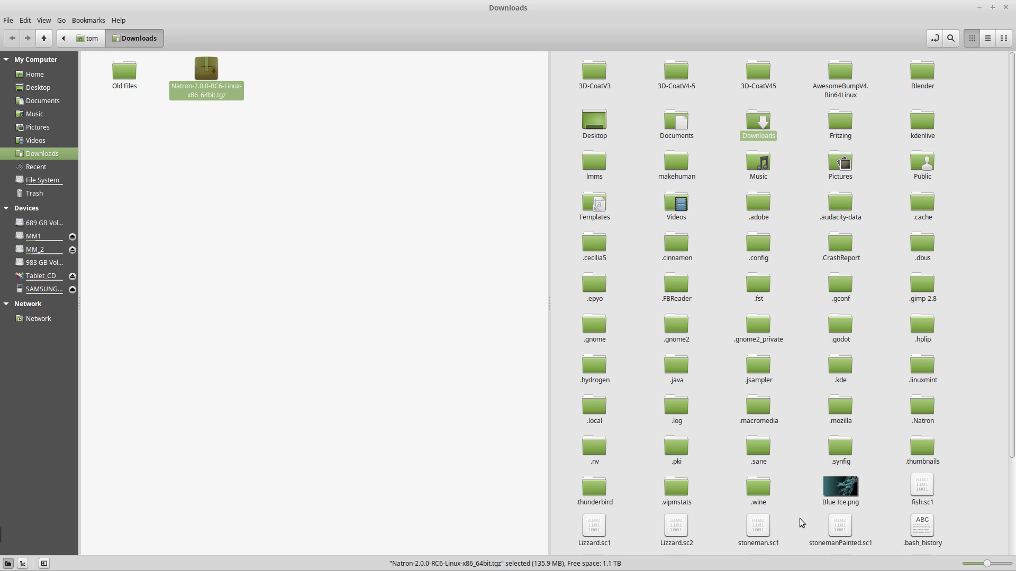
Move the Natron-2.0.0-RC6-Linux-x86_64bit.tgz archive into Home and extract it there.
{"action": "left_click_drag", "start_coordinate": [205, 68], "coordinate": [800, 481]}
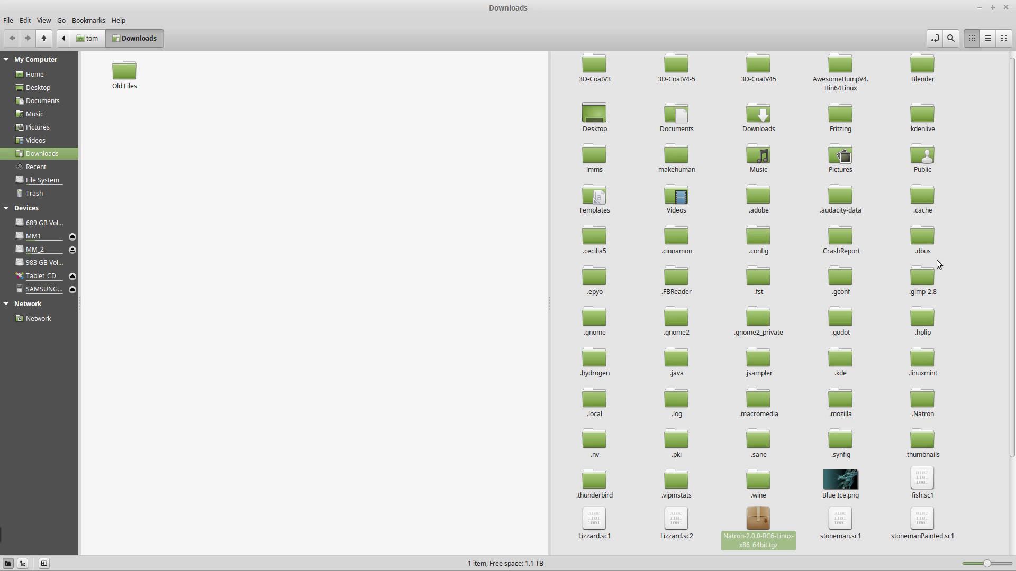
{"action": "left_click", "coordinate": [757, 521]}
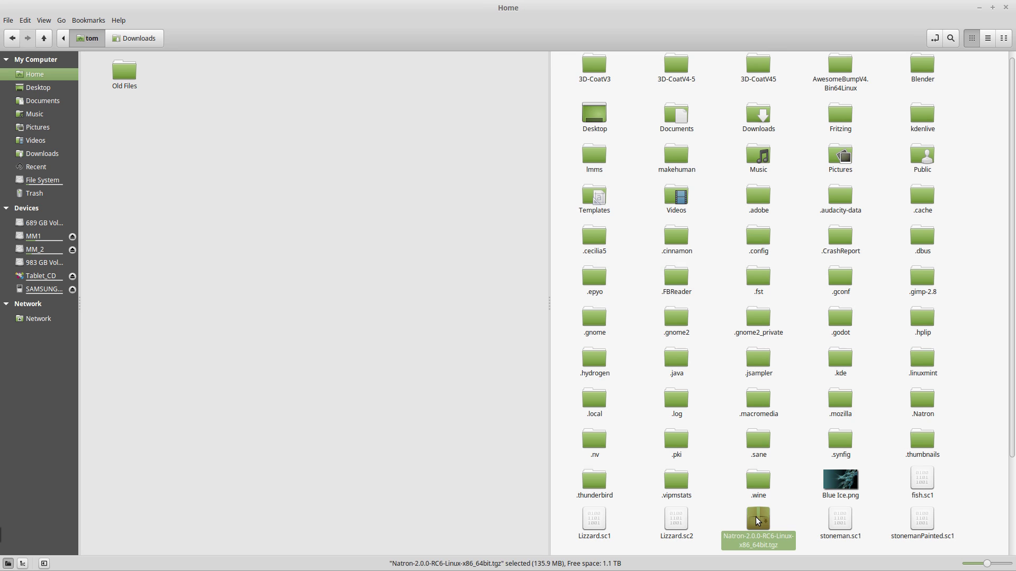
{"action": "right_click", "coordinate": [755, 516]}
{"action": "left_click", "coordinate": [775, 492]}
{"action": "scroll", "coordinate": [774, 492], "scroll_direction": "down", "scroll_amount": 3}
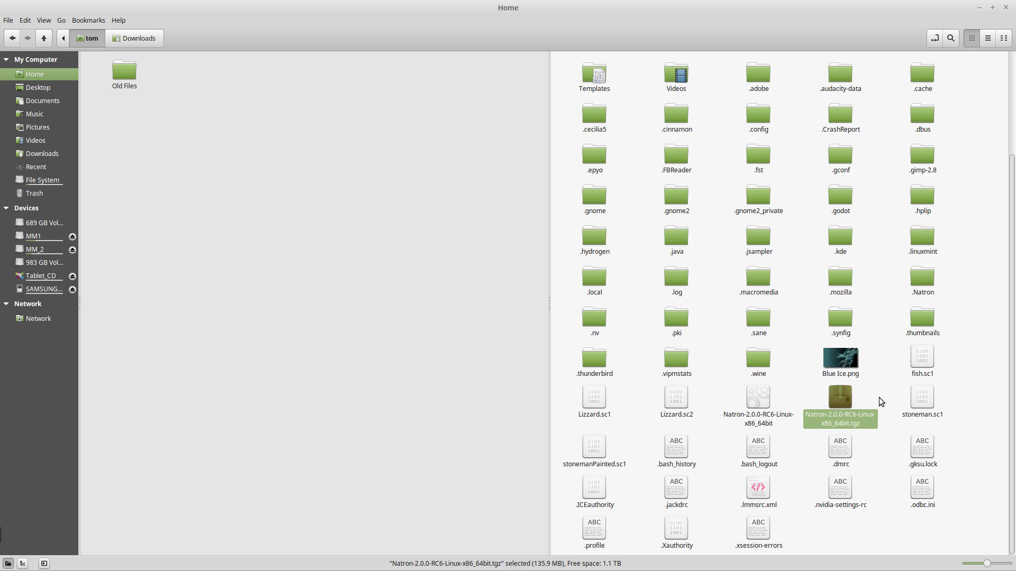
{"action": "left_click", "coordinate": [743, 402]}
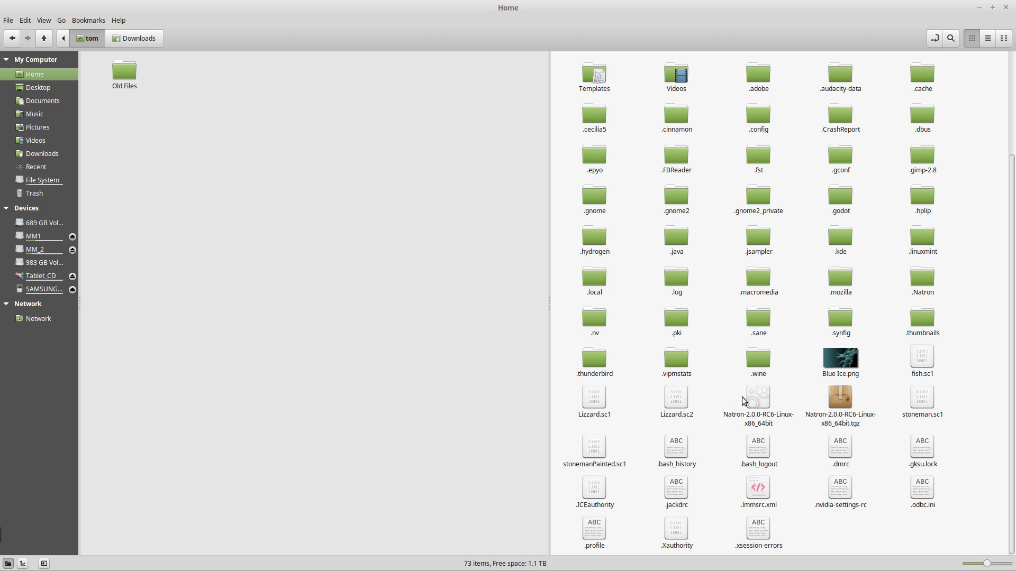
Start the Natron installer, keeping the default installation folder and all components.
{"action": "double_click", "coordinate": [751, 396]}
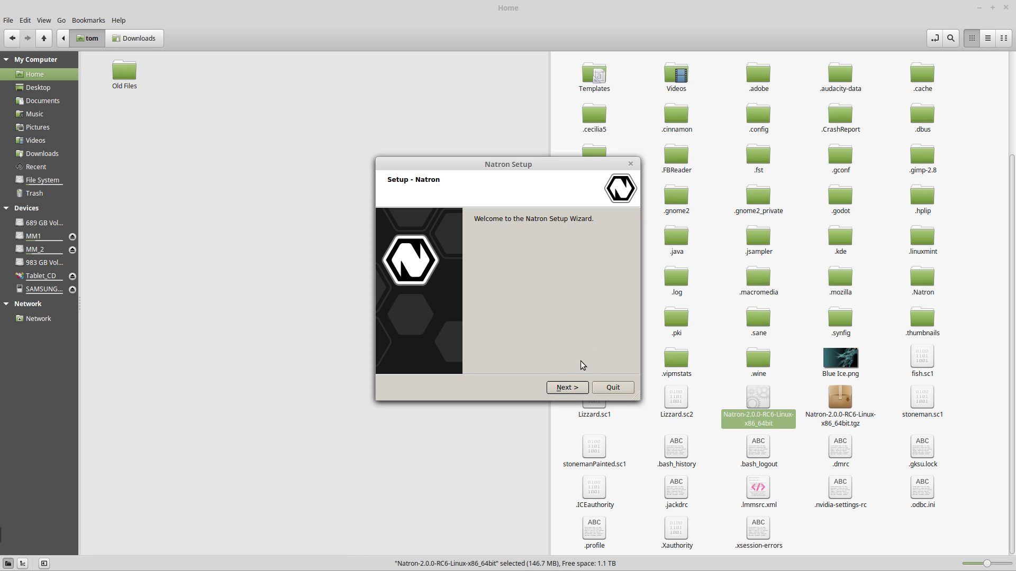
{"action": "left_click", "coordinate": [567, 387]}
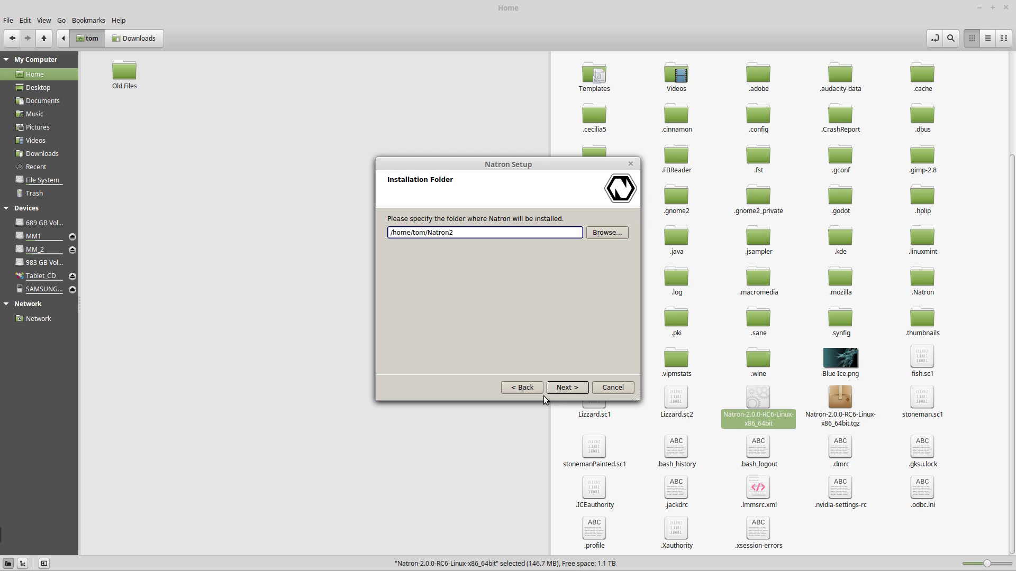
{"action": "left_click", "coordinate": [559, 389]}
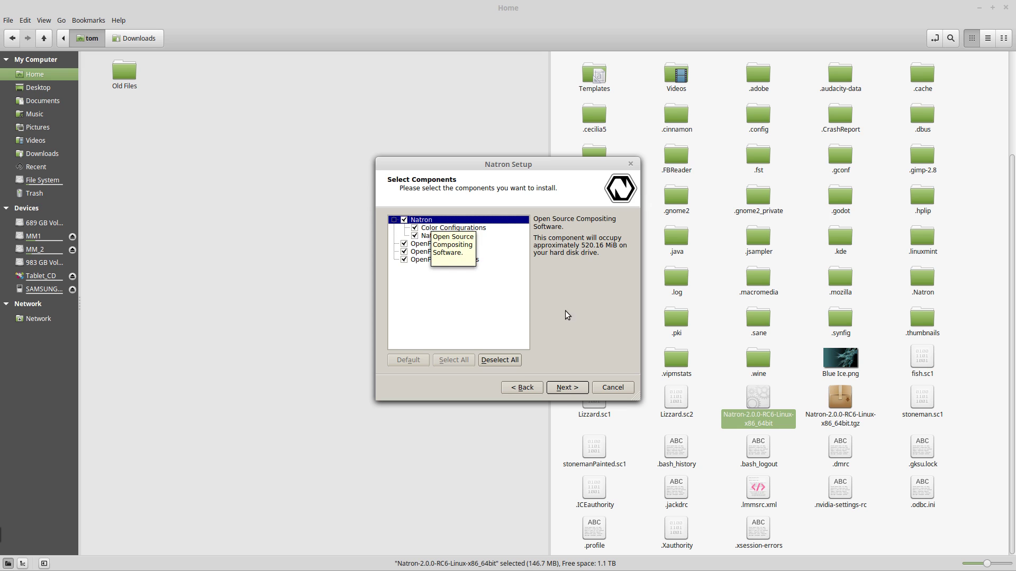
{"action": "left_click", "coordinate": [567, 388]}
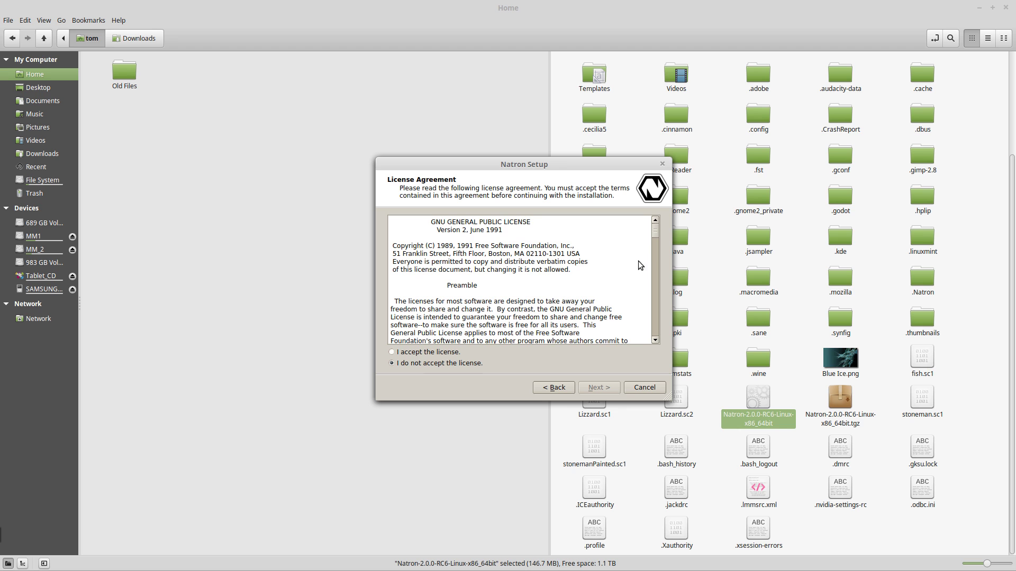
{"action": "left_click_drag", "start_coordinate": [656, 231], "coordinate": [655, 370]}
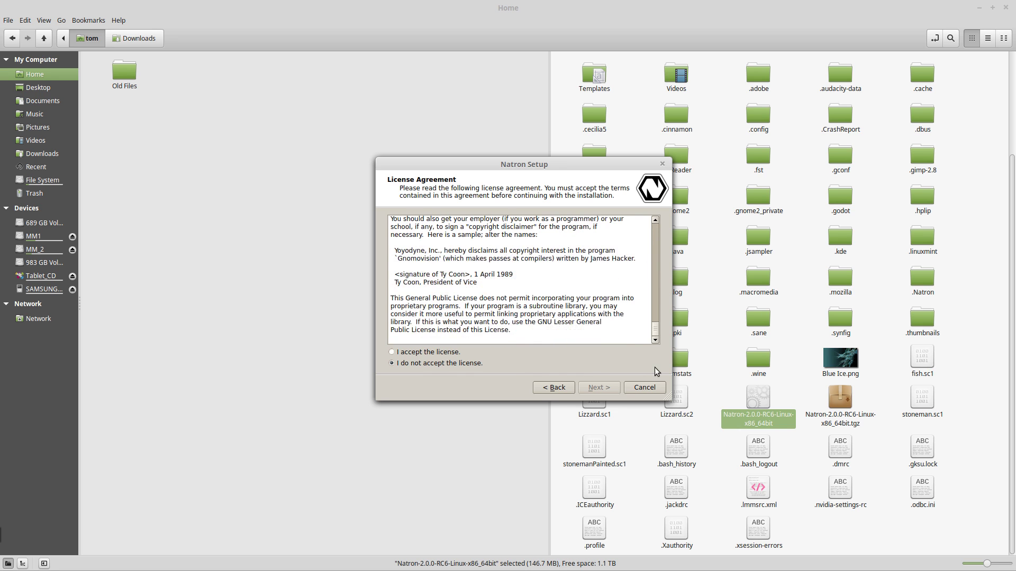
Accept the GPL licence, install Natron, and finish with Natron launching.
{"action": "left_click", "coordinate": [393, 352]}
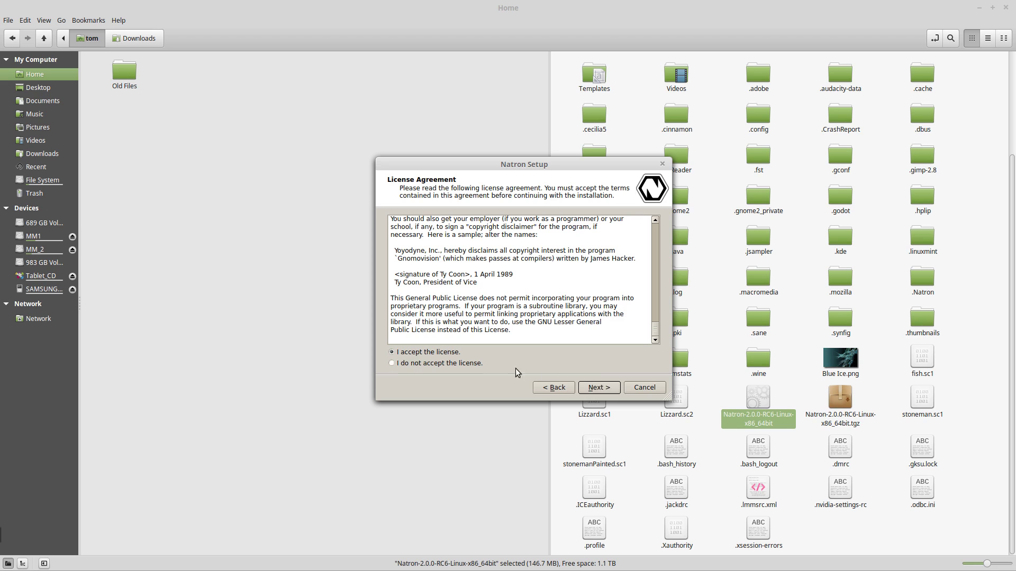
{"action": "left_click", "coordinate": [596, 388]}
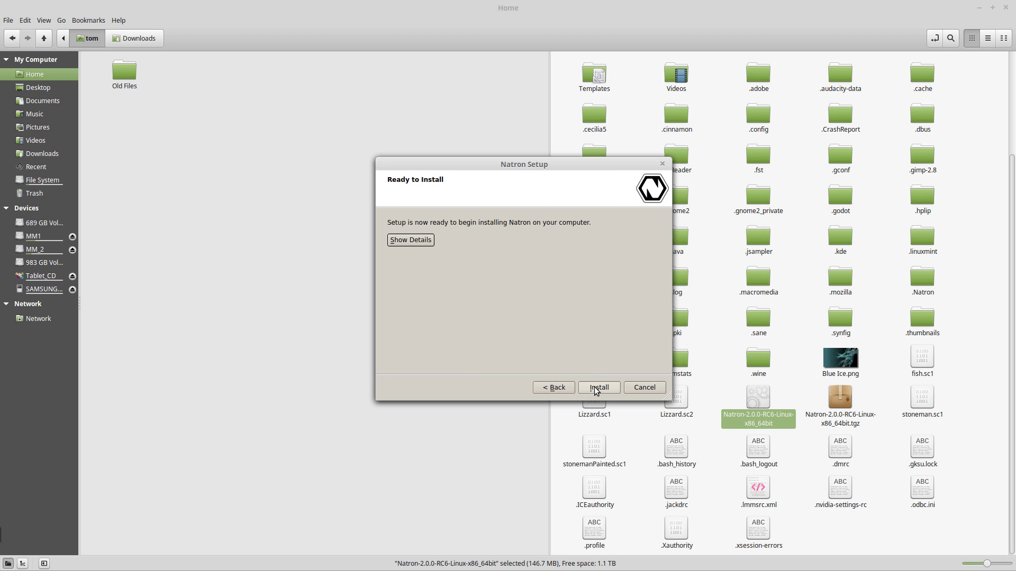
{"action": "left_click", "coordinate": [595, 386]}
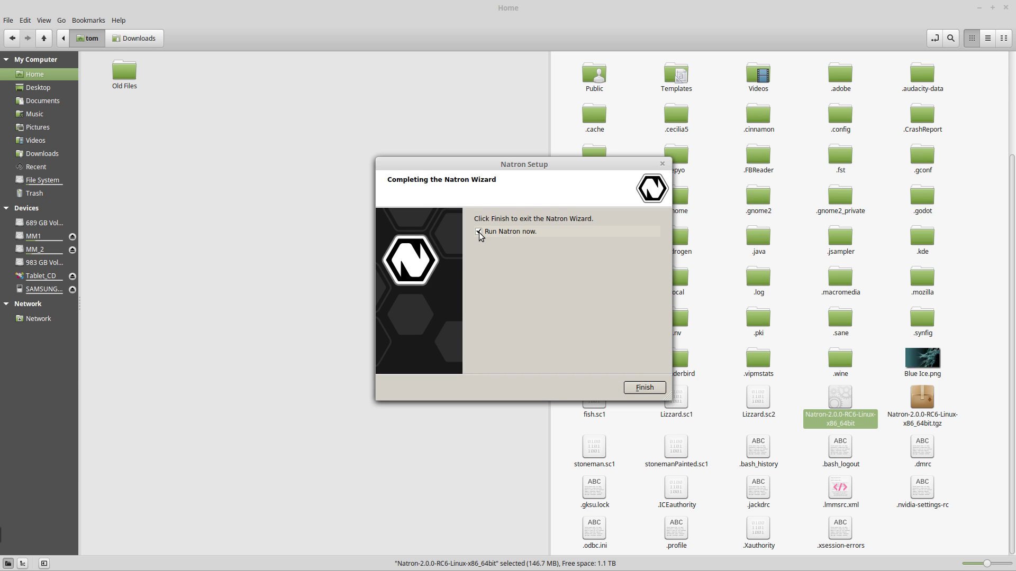
{"action": "left_click", "coordinate": [645, 388]}
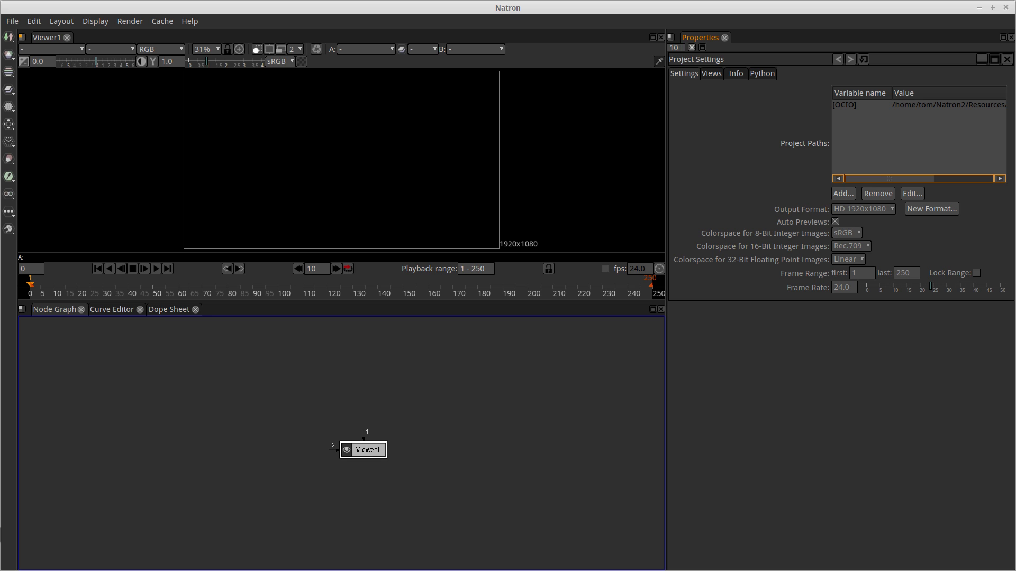
Once Natron shows Viewer1, switch to the Nemo file manager with Alt+Tab.
{"action": "key", "text": "alt+Tab"}
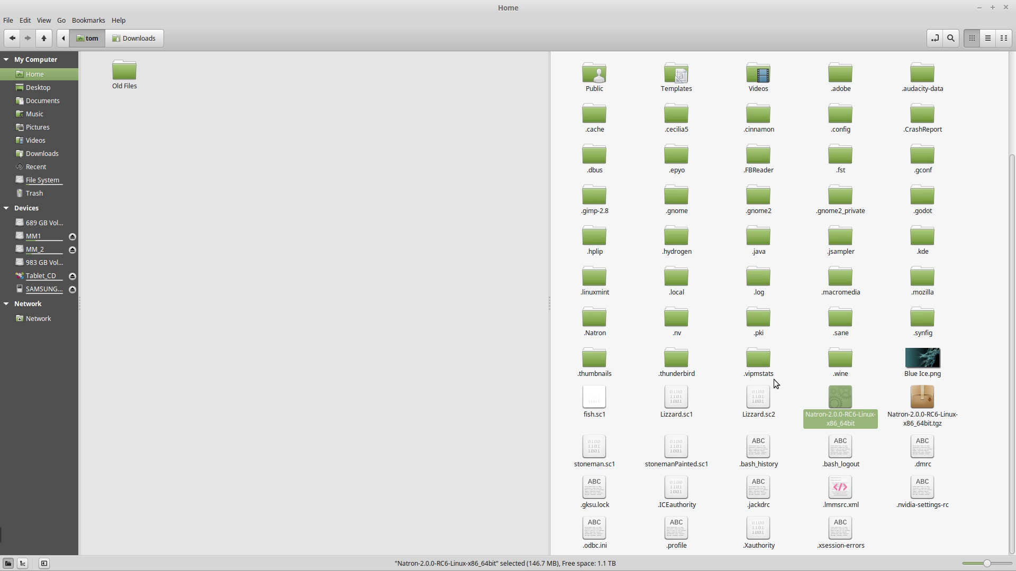
Restore the maximized Nemo window, resize it, and move it aside to reveal Natron.
{"action": "left_click", "coordinate": [992, 8]}
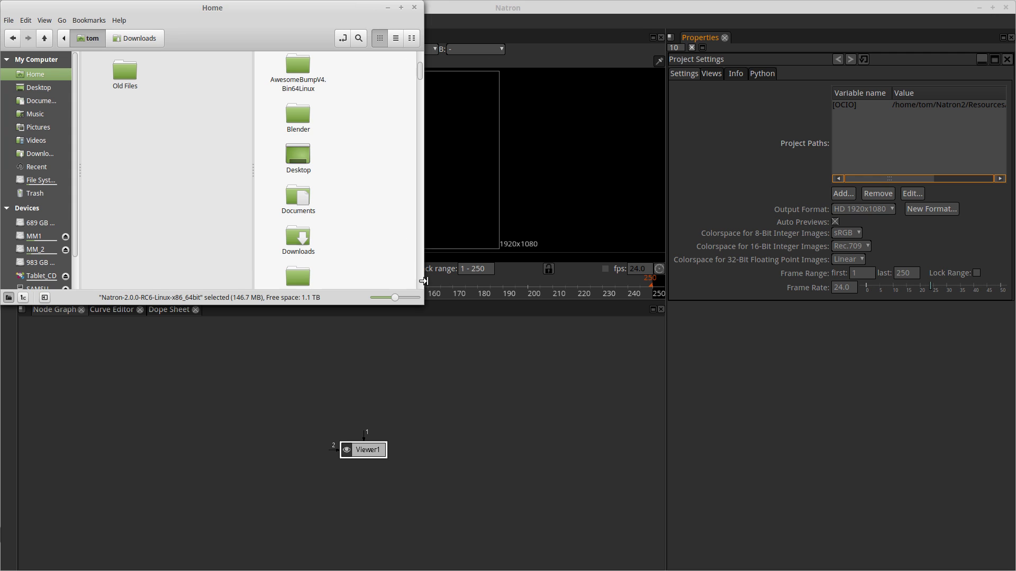
{"action": "left_click_drag", "start_coordinate": [422, 298], "coordinate": [574, 382]}
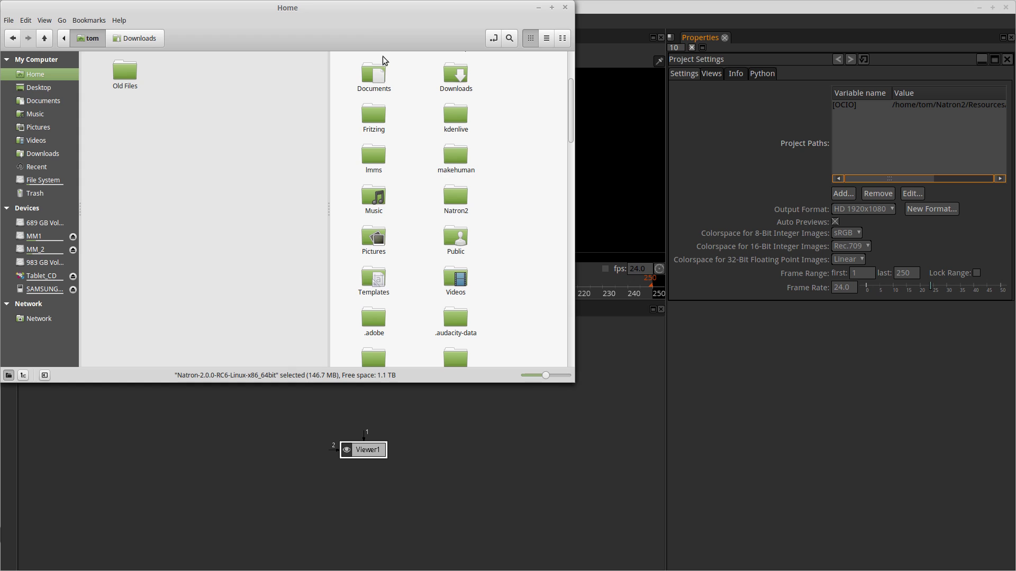
{"action": "left_click_drag", "start_coordinate": [336, 10], "coordinate": [704, 123]}
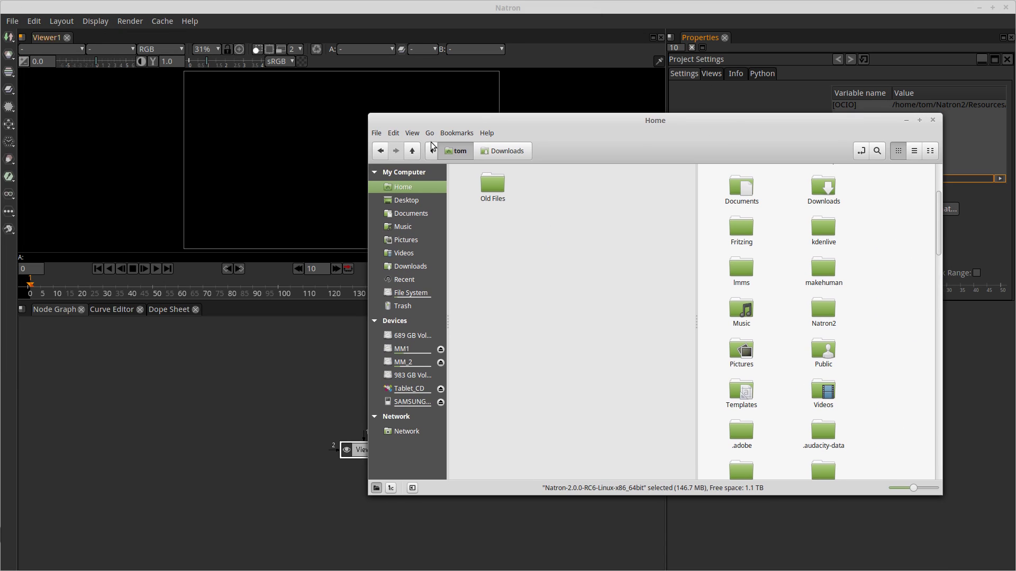
Drag Blue Ice.png into Natron's Node Graph as a read node, then close Nemo.
{"action": "scroll", "coordinate": [864, 363], "scroll_direction": "down", "scroll_amount": 10}
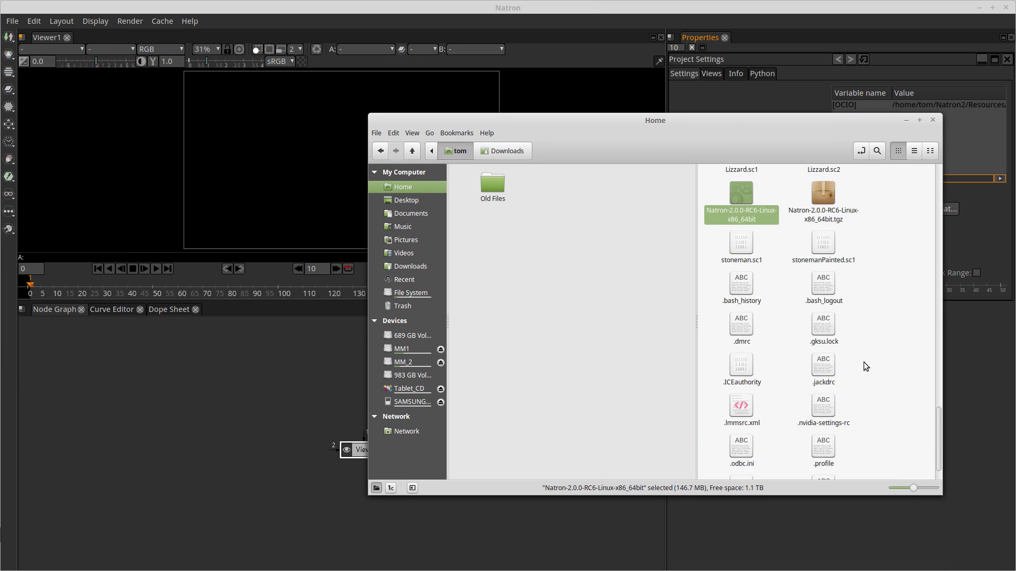
{"action": "scroll", "coordinate": [864, 362], "scroll_direction": "up", "scroll_amount": 3}
{"action": "scroll", "coordinate": [863, 362], "scroll_direction": "up", "scroll_amount": 5}
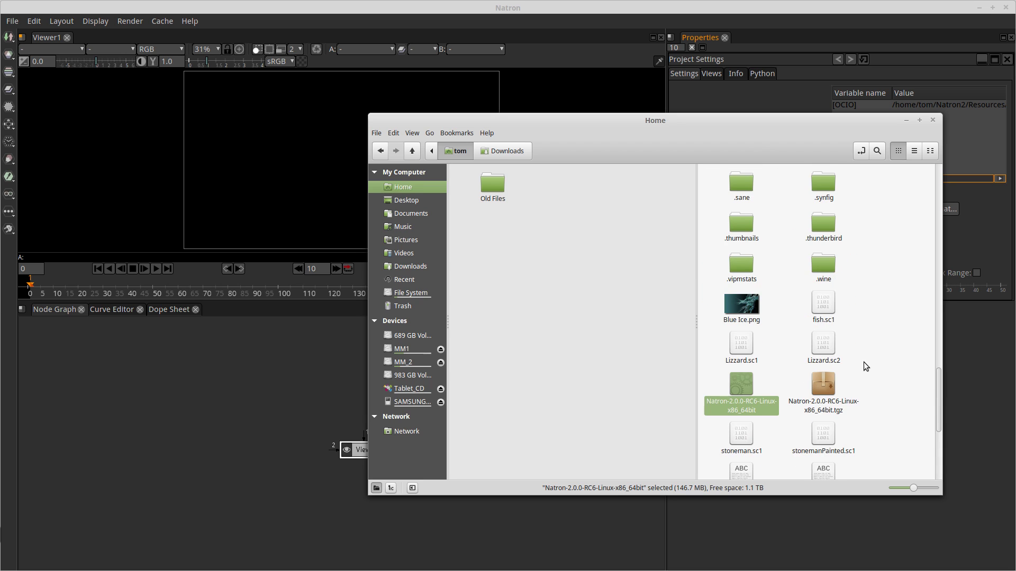
{"action": "left_click", "coordinate": [739, 308]}
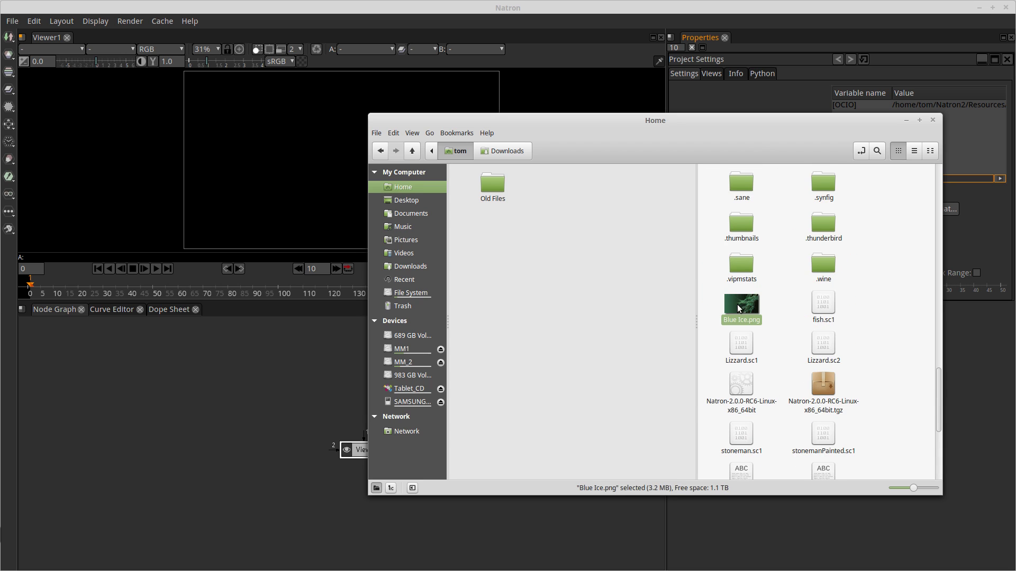
{"action": "left_click_drag", "start_coordinate": [739, 309], "coordinate": [204, 371]}
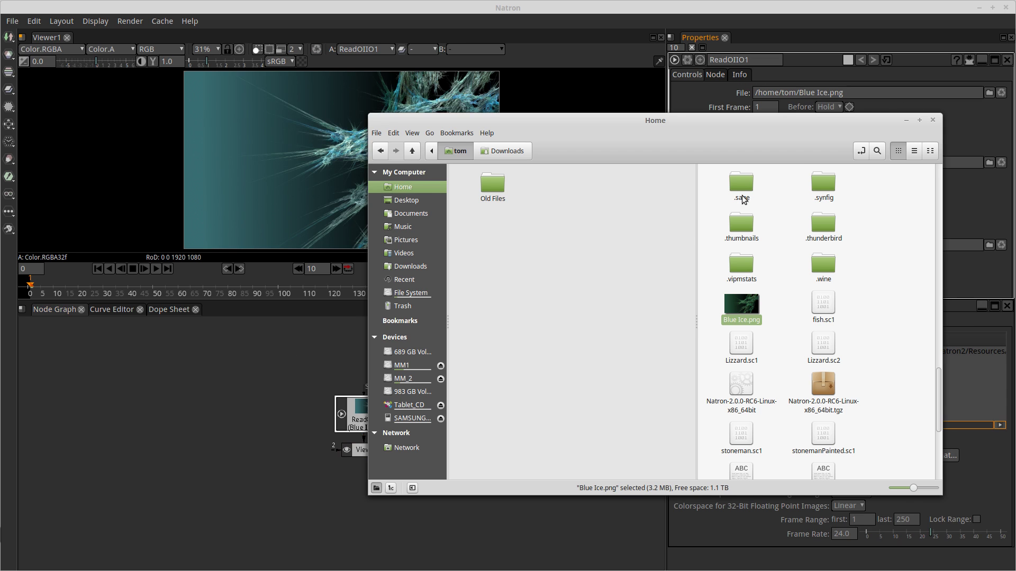
{"action": "left_click", "coordinate": [931, 122]}
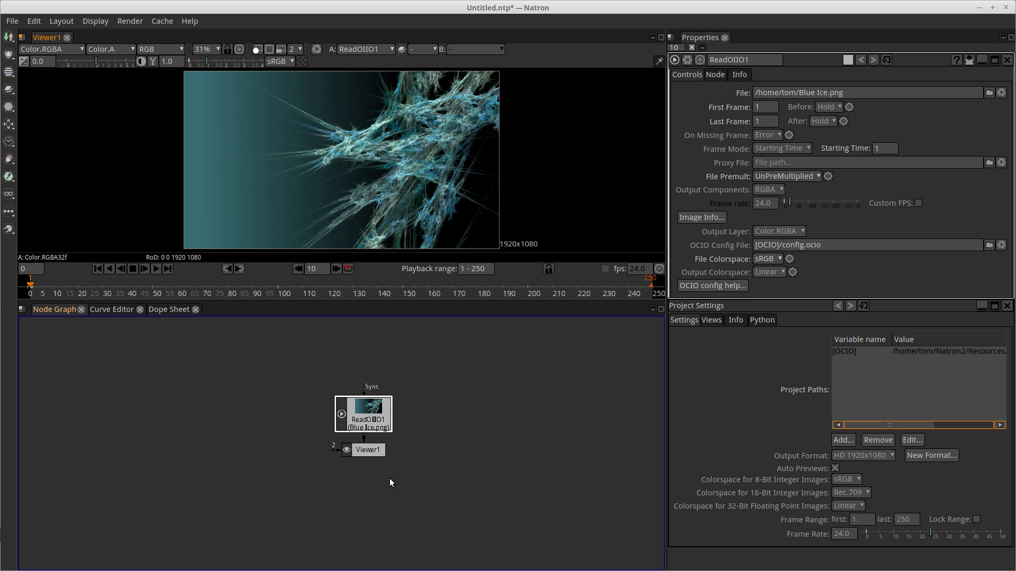
Move Viewer1 down and ReadOIIO1 up-left so their connection is clearly visible.
{"action": "left_click_drag", "start_coordinate": [368, 453], "coordinate": [367, 487]}
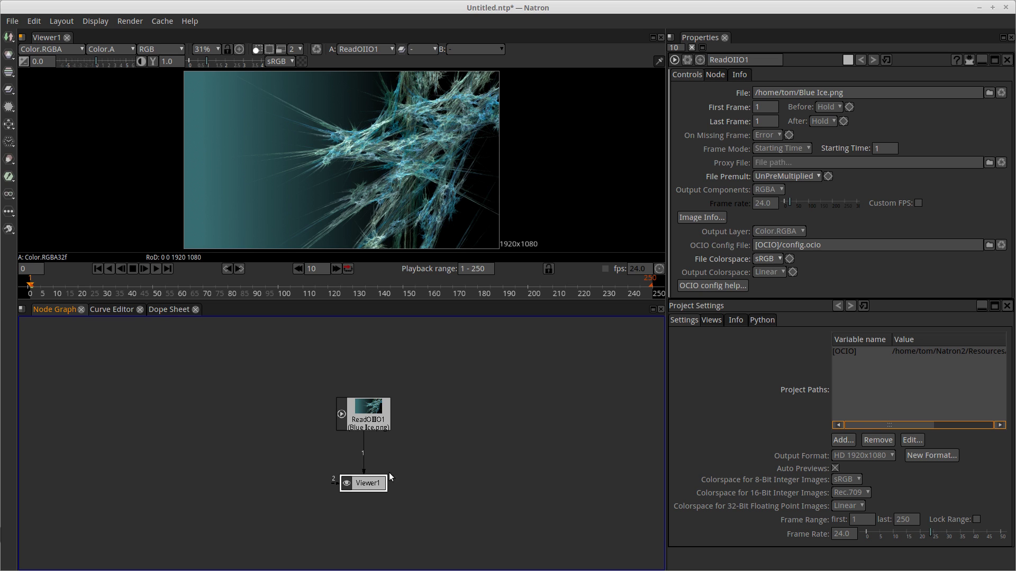
{"action": "mouse_move", "coordinate": [374, 414]}
{"action": "left_click_drag", "start_coordinate": [374, 414], "coordinate": [292, 395]}
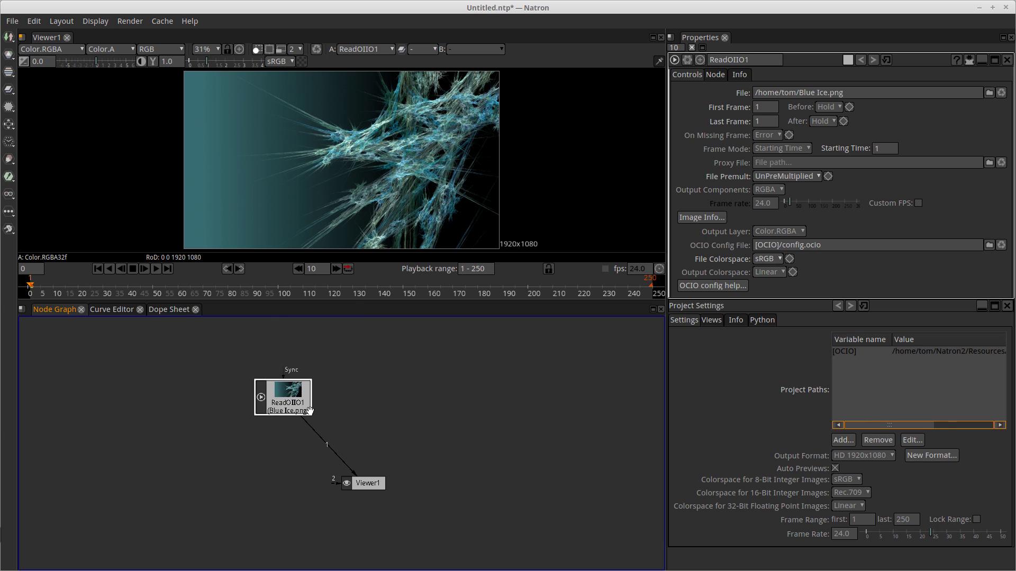